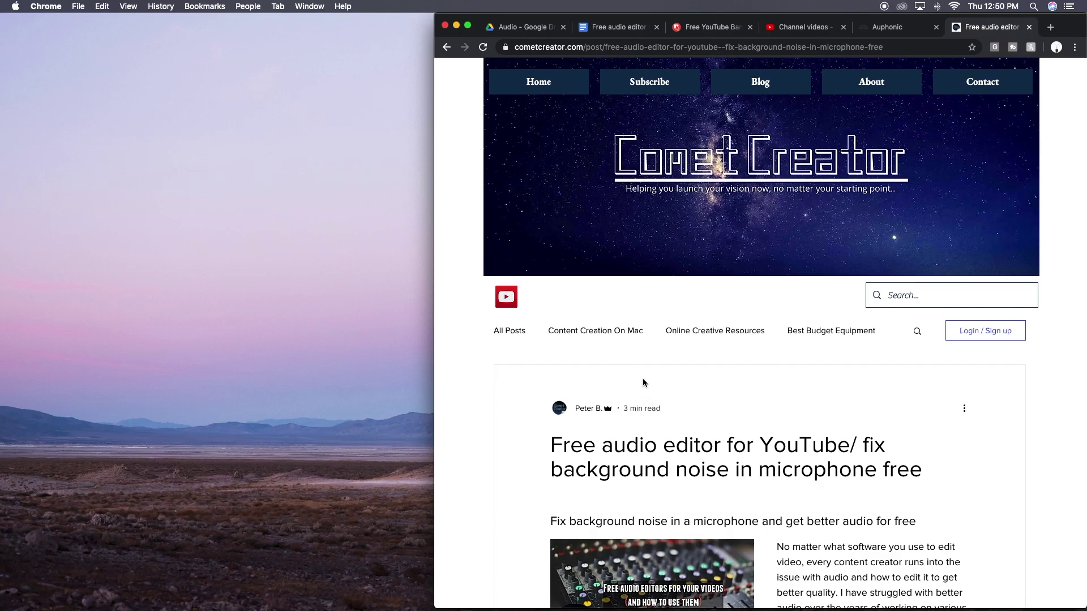
Switch to the Auphonic homepage tab in Chrome
{"action": "left_click", "coordinate": [904, 29]}
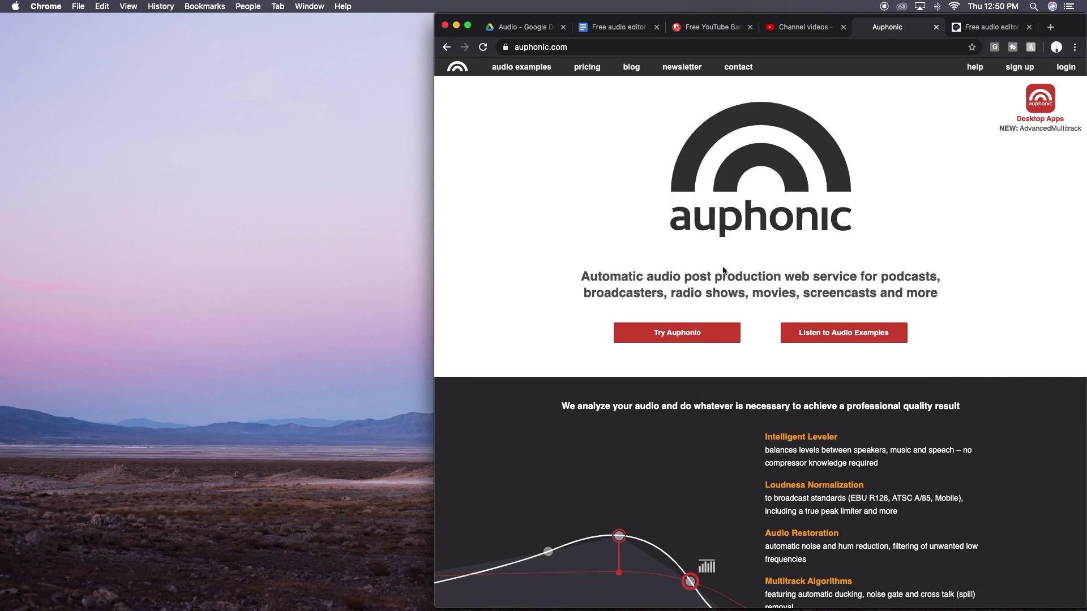
{"action": "scroll", "coordinate": [722, 267], "scroll_direction": "down", "scroll_amount": 2}
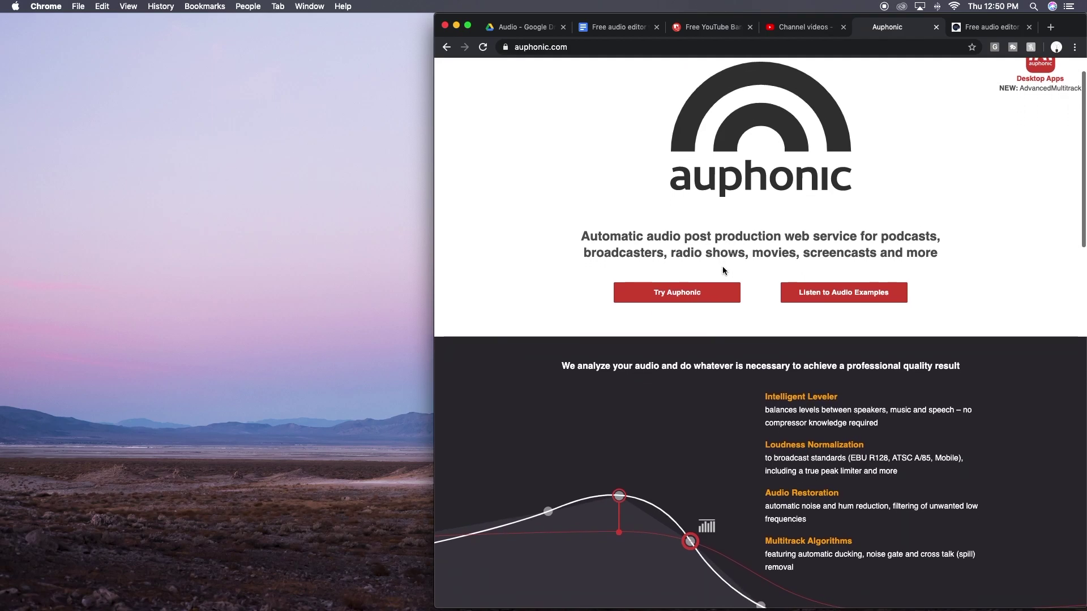
{"action": "scroll", "coordinate": [723, 266], "scroll_direction": "down", "scroll_amount": 1}
{"action": "scroll", "coordinate": [722, 266], "scroll_direction": "down", "scroll_amount": 1}
{"action": "scroll", "coordinate": [722, 268], "scroll_direction": "down", "scroll_amount": 1}
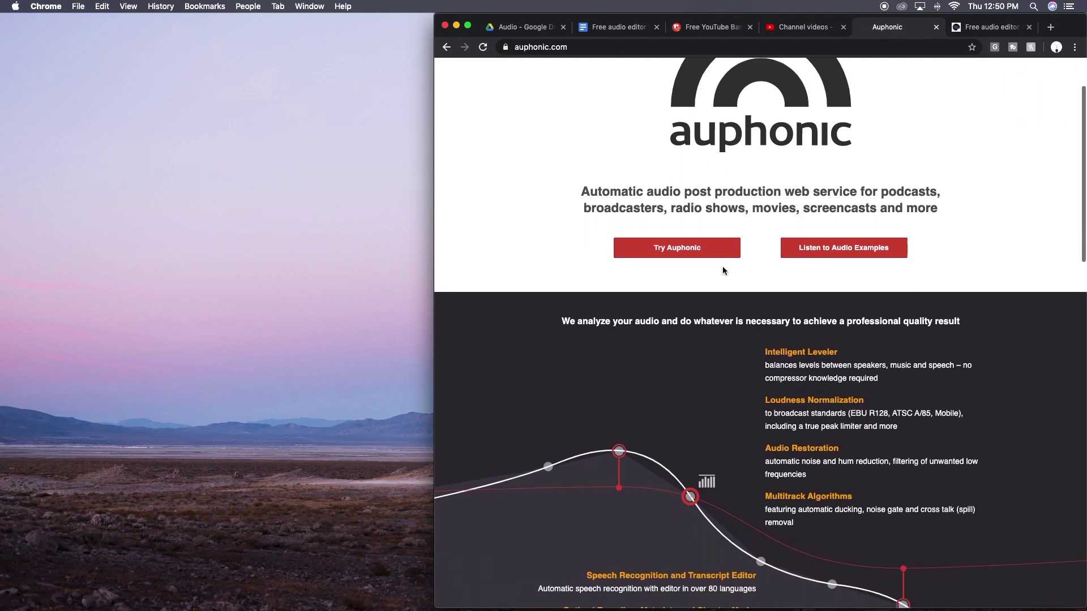
{"action": "scroll", "coordinate": [722, 266], "scroll_direction": "down", "scroll_amount": 1}
{"action": "scroll", "coordinate": [723, 267], "scroll_direction": "down", "scroll_amount": 1}
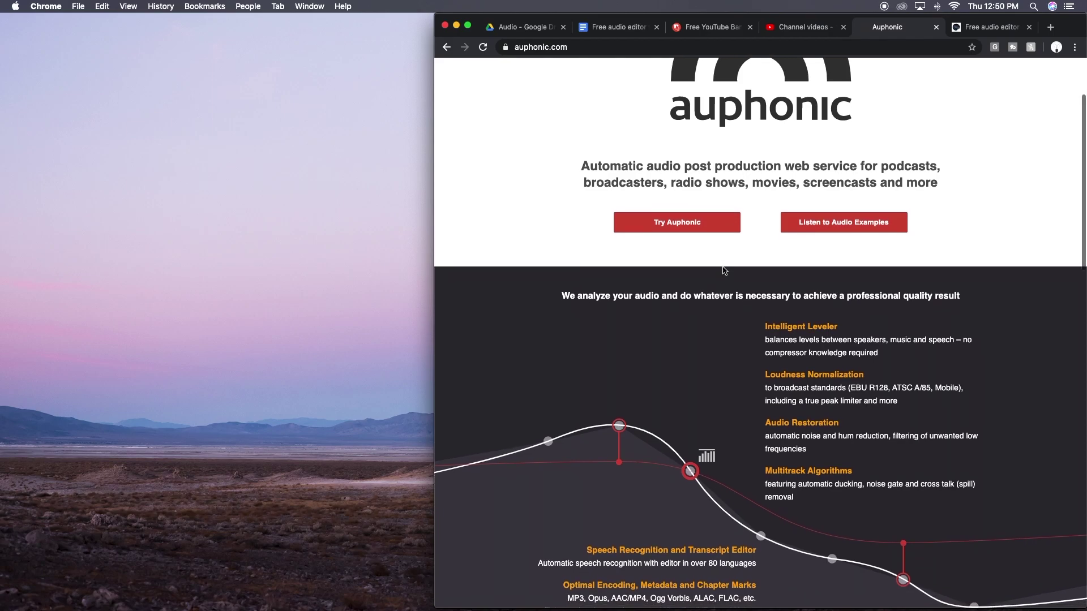
{"action": "scroll", "coordinate": [723, 270], "scroll_direction": "down", "scroll_amount": 1}
{"action": "scroll", "coordinate": [722, 270], "scroll_direction": "down", "scroll_amount": 1}
{"action": "scroll", "coordinate": [722, 270], "scroll_direction": "down", "scroll_amount": 1}
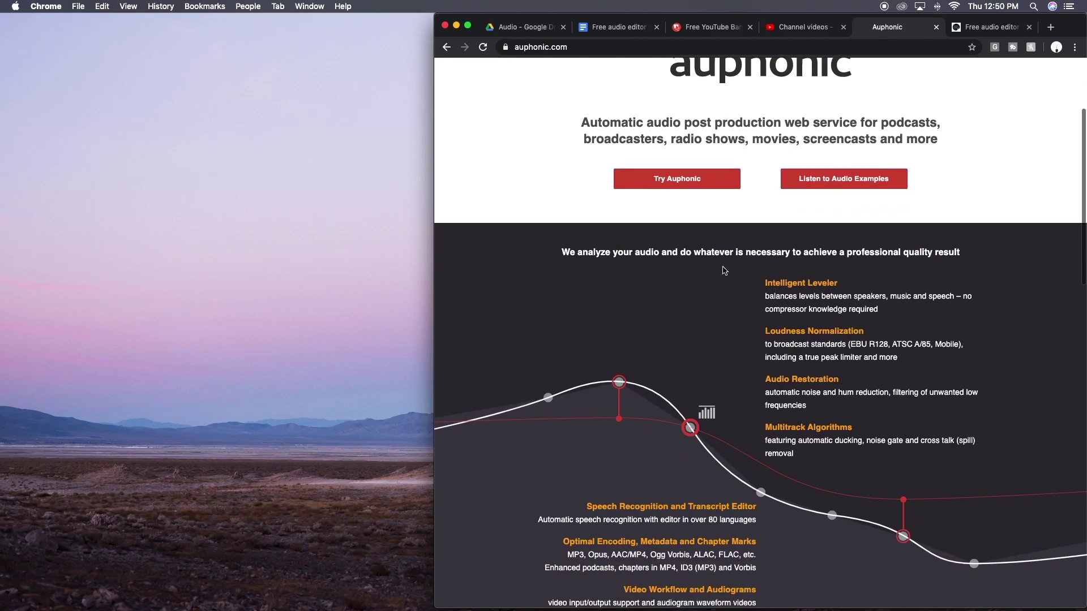
{"action": "scroll", "coordinate": [723, 270], "scroll_direction": "down", "scroll_amount": 1}
{"action": "scroll", "coordinate": [723, 270], "scroll_direction": "up", "scroll_amount": 1}
{"action": "scroll", "coordinate": [723, 270], "scroll_direction": "up", "scroll_amount": 1}
{"action": "scroll", "coordinate": [723, 270], "scroll_direction": "up", "scroll_amount": 1}
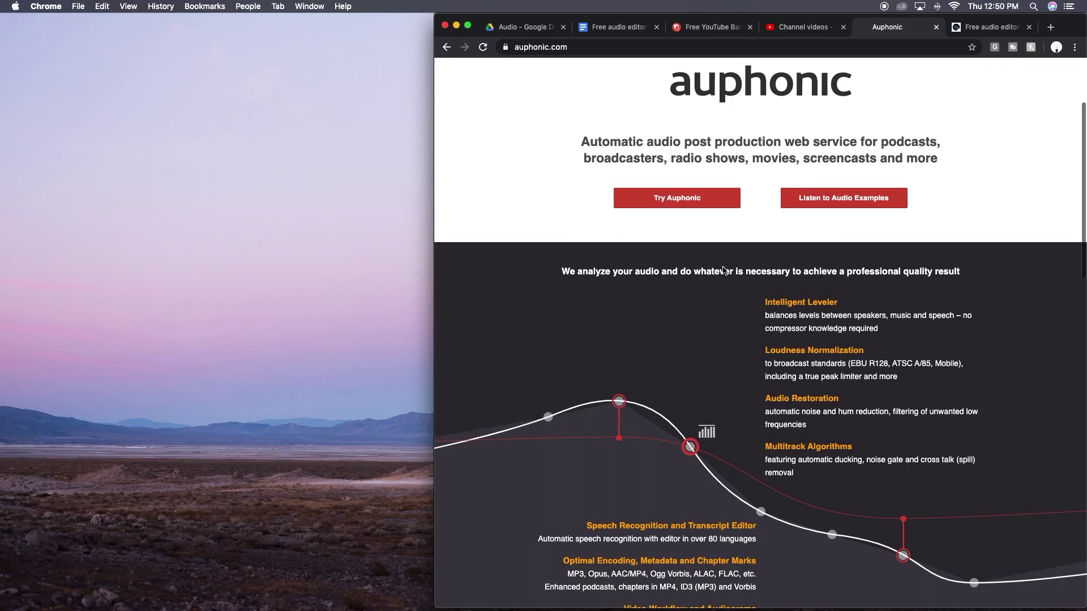
{"action": "scroll", "coordinate": [723, 270], "scroll_direction": "up", "scroll_amount": 1}
{"action": "scroll", "coordinate": [723, 270], "scroll_direction": "up", "scroll_amount": 1}
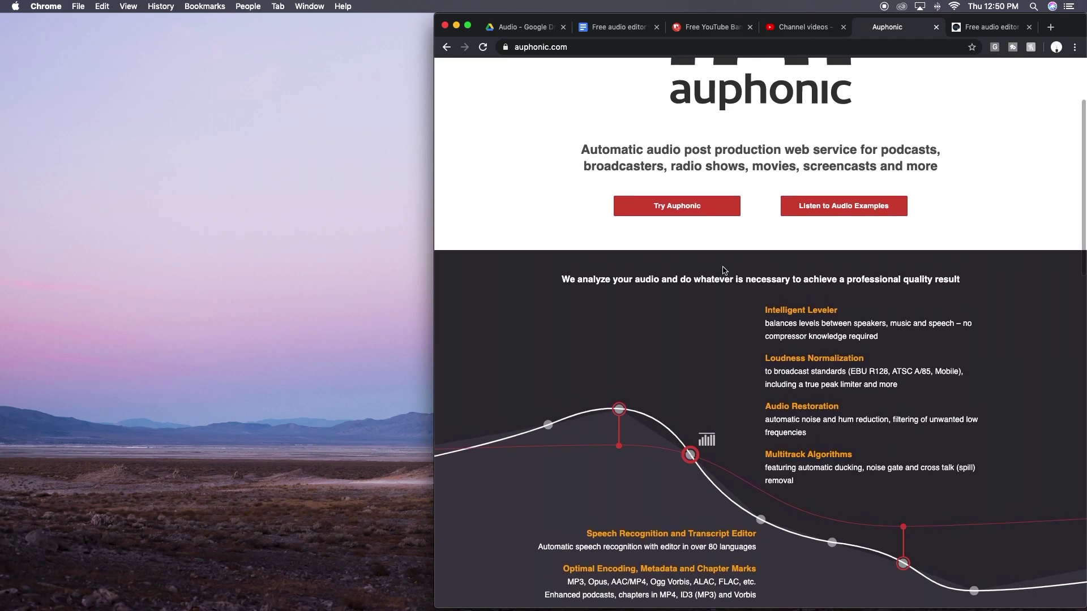
{"action": "scroll", "coordinate": [723, 270], "scroll_direction": "up", "scroll_amount": 1}
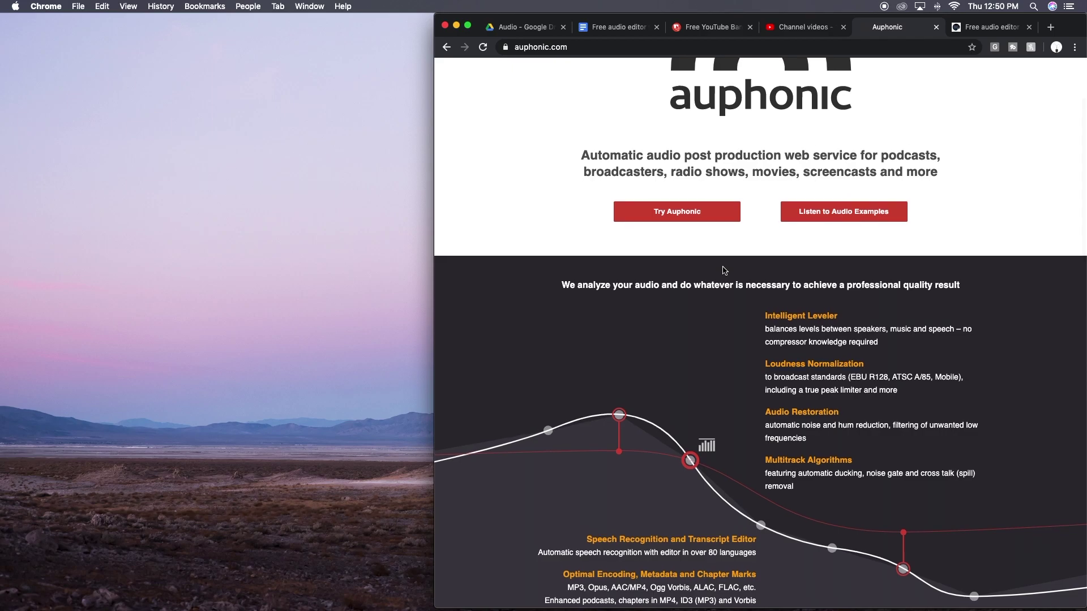
{"action": "scroll", "coordinate": [723, 270], "scroll_direction": "up", "scroll_amount": 2}
{"action": "scroll", "coordinate": [723, 271], "scroll_direction": "up", "scroll_amount": 3}
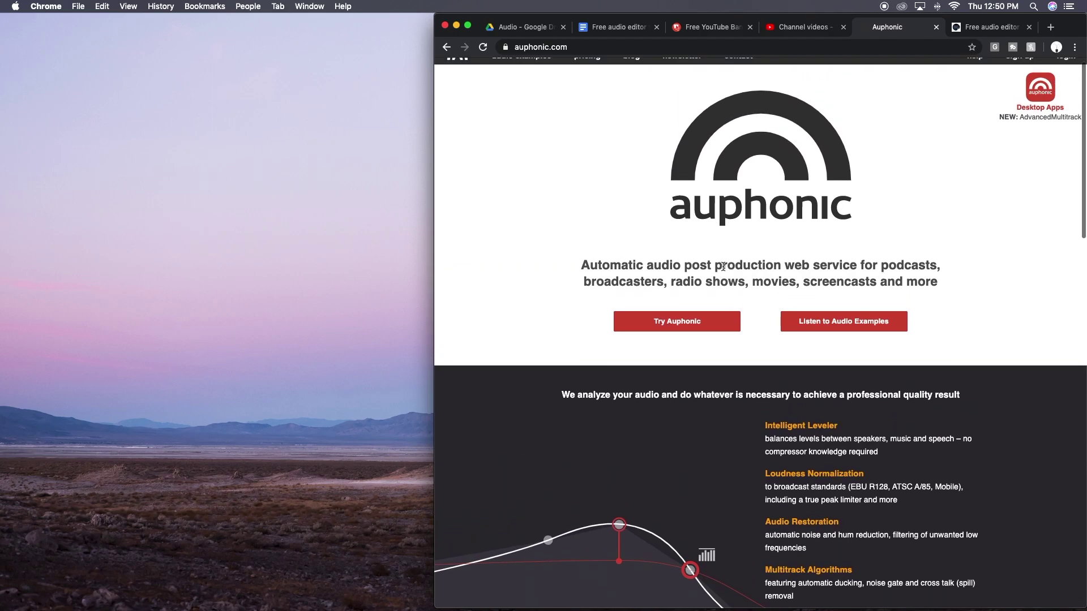
{"action": "scroll", "coordinate": [723, 271], "scroll_direction": "up", "scroll_amount": 1}
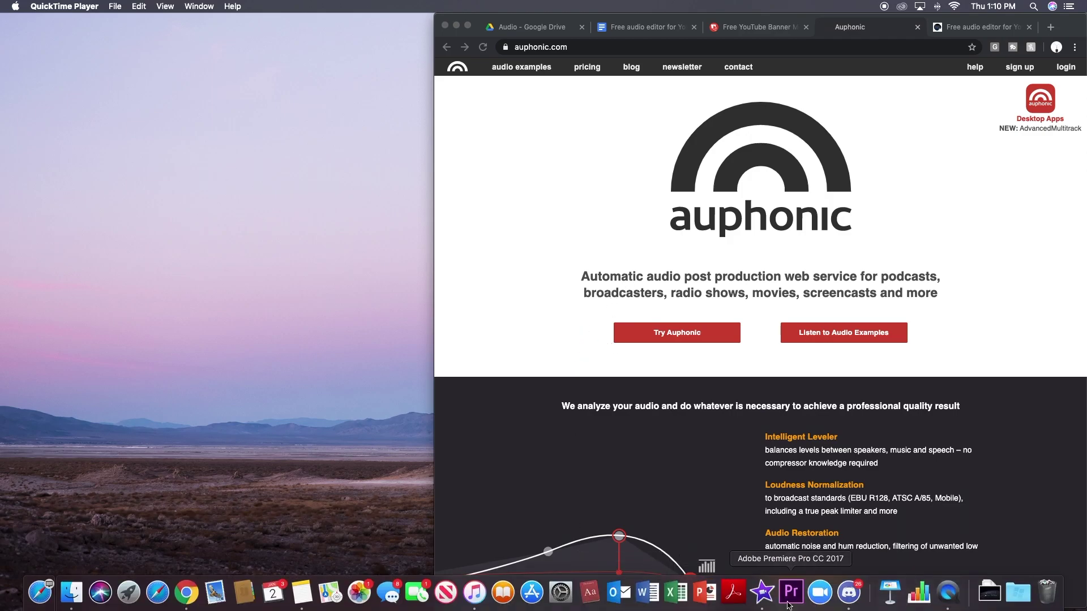
{"action": "left_click", "coordinate": [761, 591]}
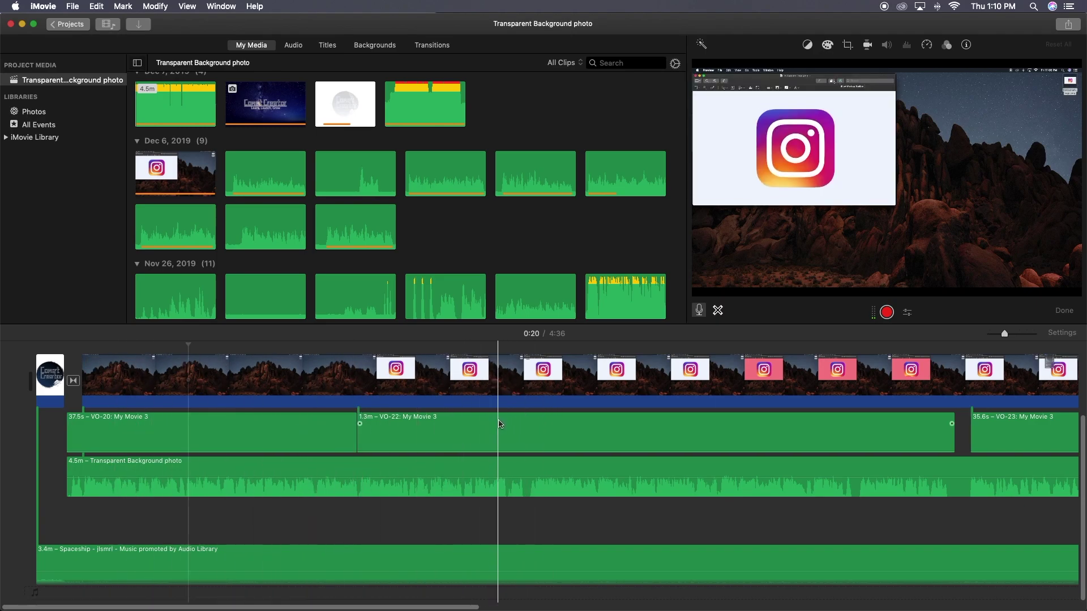
{"action": "scroll", "coordinate": [535, 422], "scroll_direction": "right", "scroll_amount": 1}
{"action": "scroll", "coordinate": [536, 422], "scroll_direction": "right", "scroll_amount": 2}
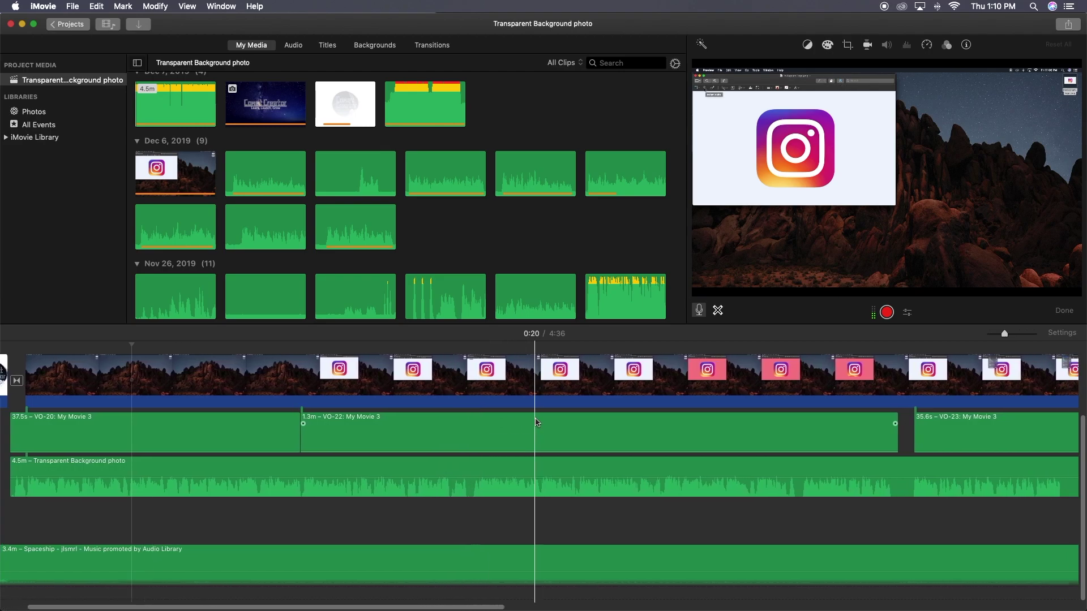
{"action": "scroll", "coordinate": [537, 423], "scroll_direction": "right", "scroll_amount": 5}
{"action": "scroll", "coordinate": [537, 422], "scroll_direction": "right", "scroll_amount": 5}
{"action": "scroll", "coordinate": [544, 422], "scroll_direction": "right", "scroll_amount": 5}
{"action": "scroll", "coordinate": [577, 424], "scroll_direction": "right", "scroll_amount": 2}
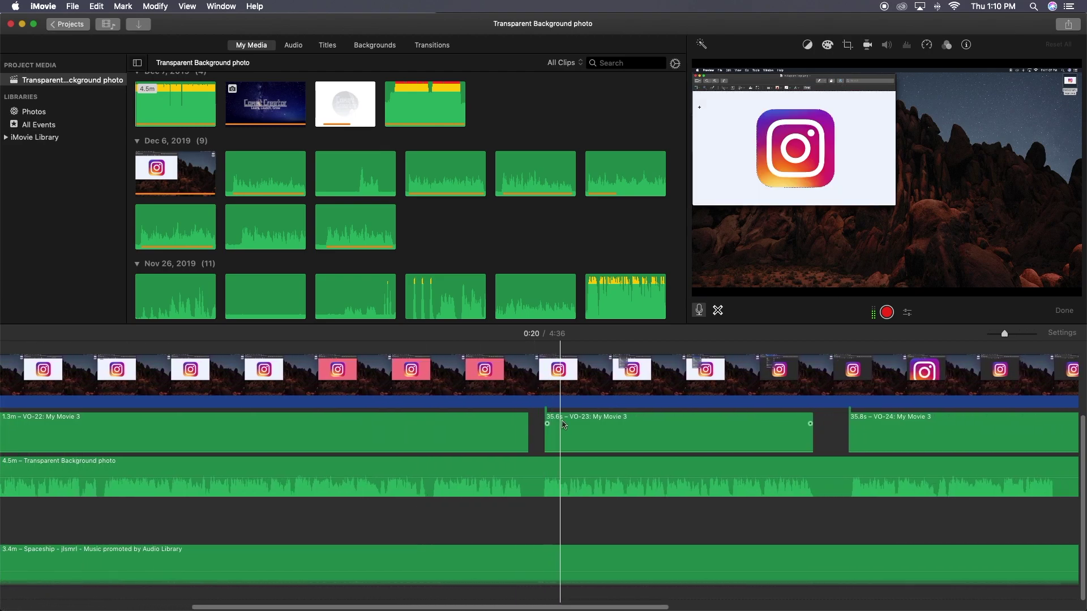
{"action": "scroll", "coordinate": [611, 425], "scroll_direction": "right", "scroll_amount": 1}
{"action": "scroll", "coordinate": [649, 427], "scroll_direction": "right", "scroll_amount": 2}
{"action": "scroll", "coordinate": [662, 426], "scroll_direction": "right", "scroll_amount": 1}
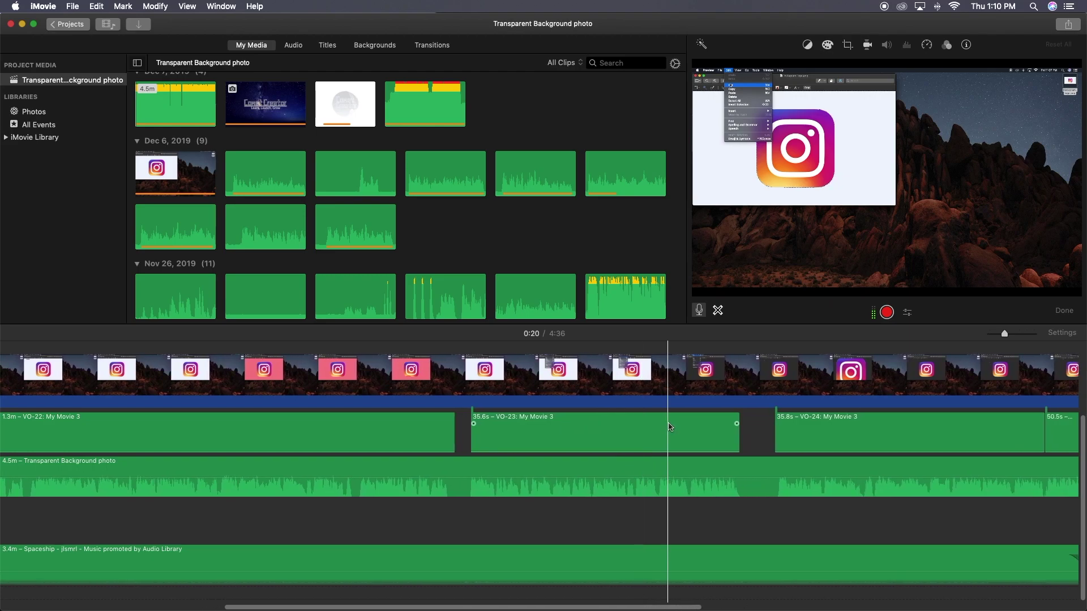
{"action": "scroll", "coordinate": [668, 426], "scroll_direction": "right", "scroll_amount": 1}
{"action": "scroll", "coordinate": [669, 426], "scroll_direction": "right", "scroll_amount": 2}
{"action": "scroll", "coordinate": [669, 426], "scroll_direction": "right", "scroll_amount": 1}
{"action": "scroll", "coordinate": [671, 427], "scroll_direction": "right", "scroll_amount": 1}
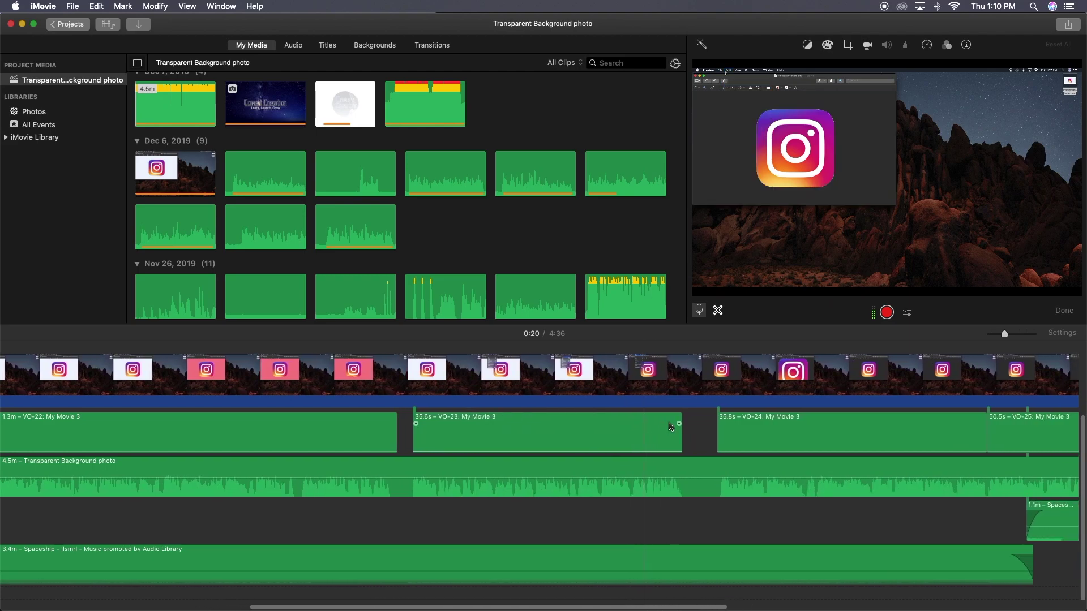
{"action": "scroll", "coordinate": [671, 427], "scroll_direction": "right", "scroll_amount": 1}
{"action": "scroll", "coordinate": [655, 429], "scroll_direction": "right", "scroll_amount": 1}
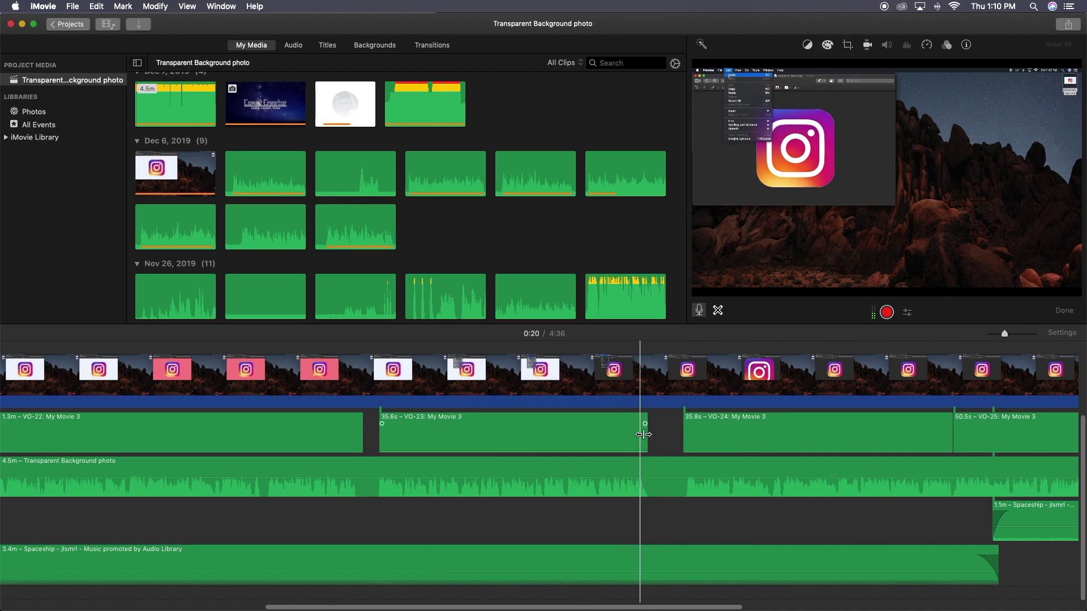
{"action": "mouse_move", "coordinate": [708, 436]}
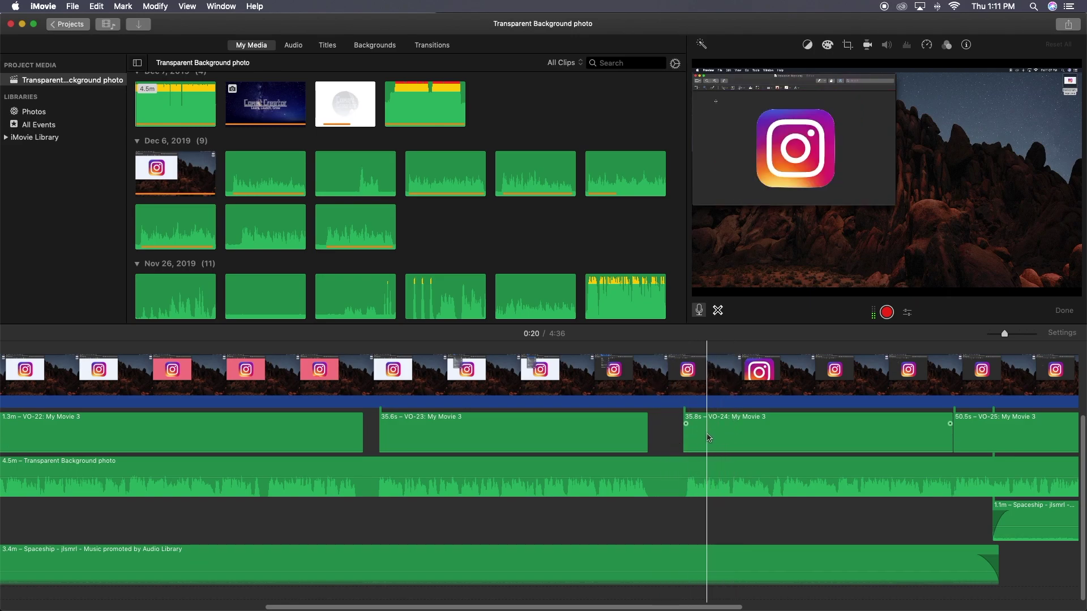
{"action": "scroll", "coordinate": [715, 437], "scroll_direction": "right", "scroll_amount": 2}
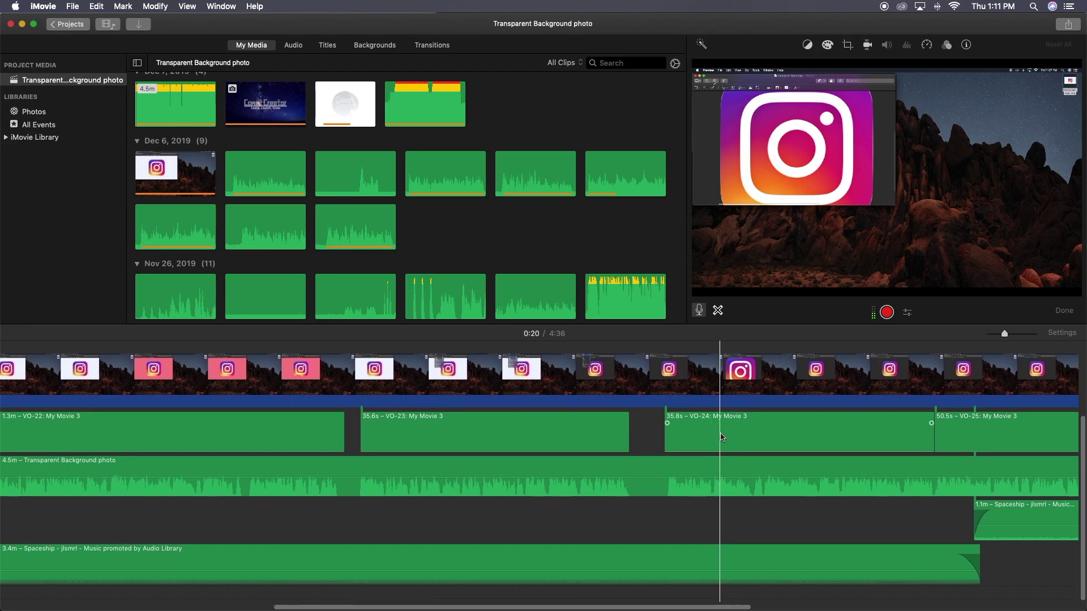
{"action": "scroll", "coordinate": [721, 437], "scroll_direction": "right", "scroll_amount": 2}
{"action": "scroll", "coordinate": [721, 437], "scroll_direction": "right", "scroll_amount": 2}
{"action": "scroll", "coordinate": [722, 437], "scroll_direction": "right", "scroll_amount": 2}
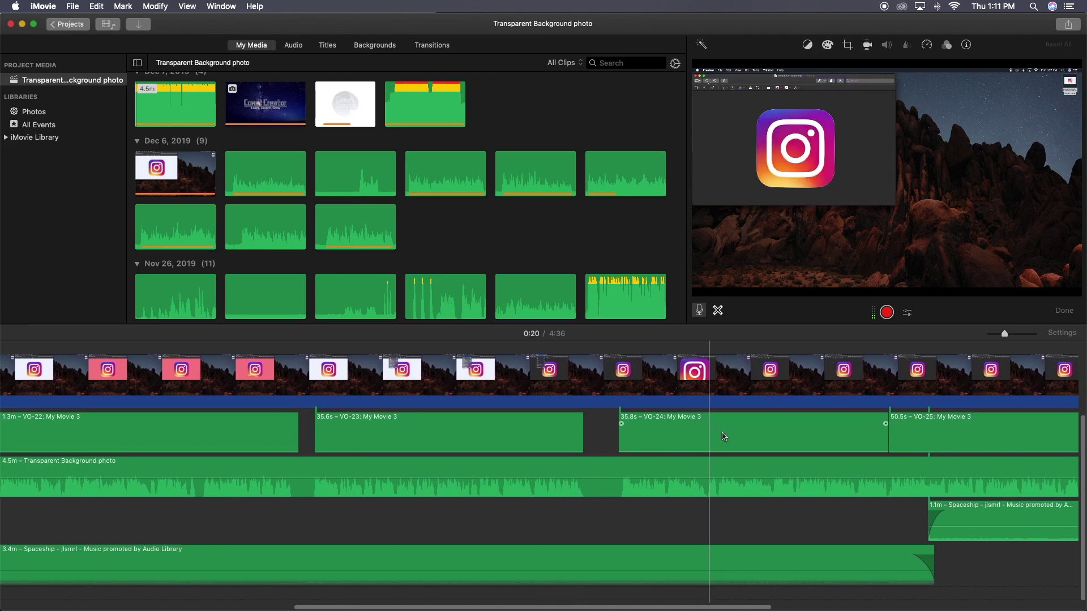
{"action": "scroll", "coordinate": [722, 437], "scroll_direction": "right", "scroll_amount": 2}
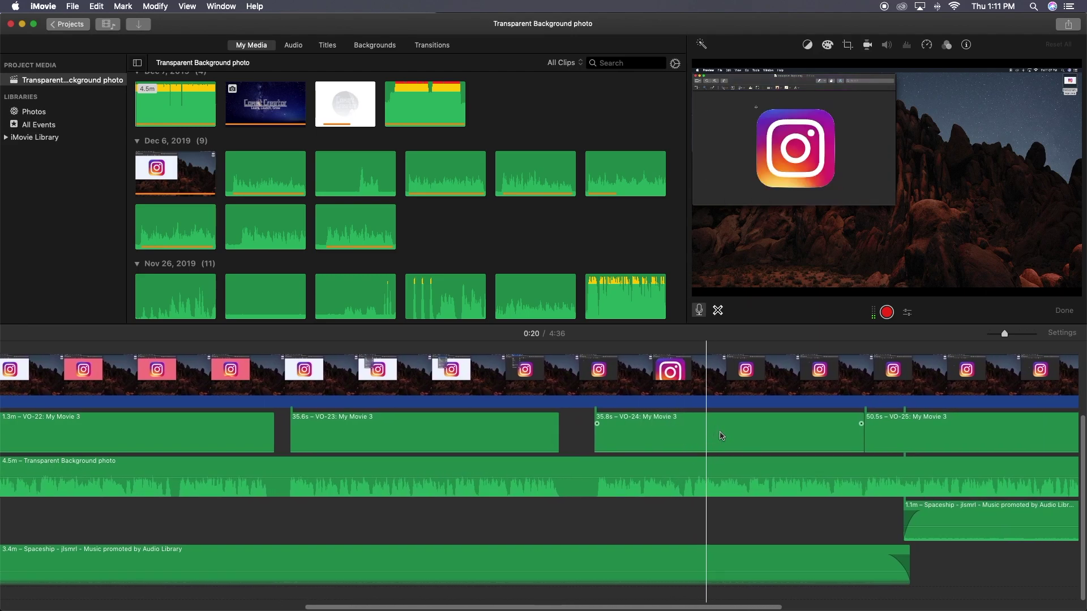
{"action": "scroll", "coordinate": [720, 436], "scroll_direction": "right", "scroll_amount": 1}
{"action": "scroll", "coordinate": [721, 436], "scroll_direction": "right", "scroll_amount": 2}
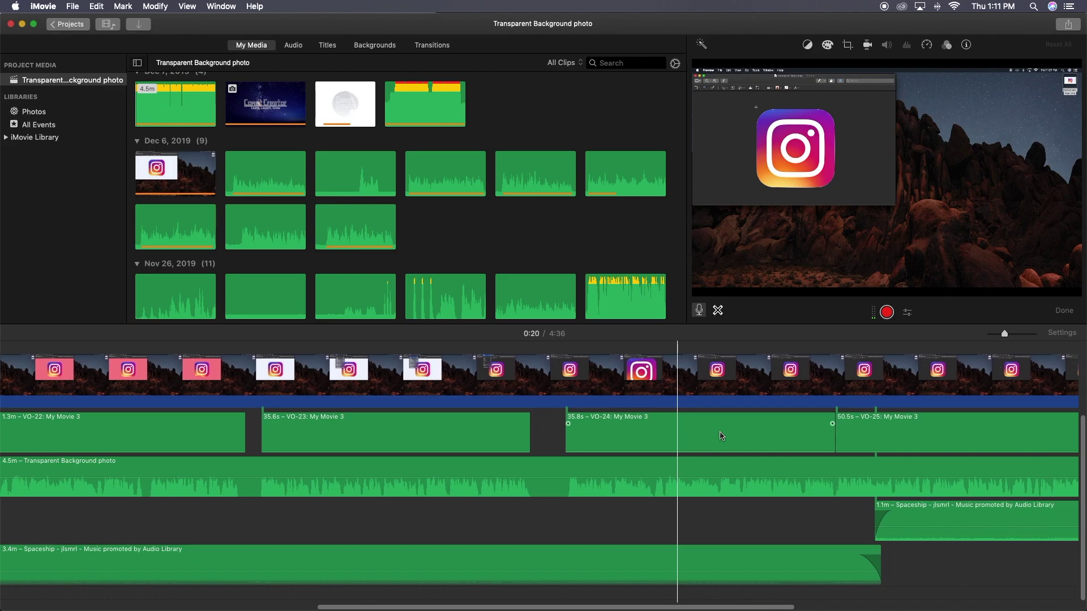
{"action": "scroll", "coordinate": [720, 435], "scroll_direction": "right", "scroll_amount": 1}
{"action": "scroll", "coordinate": [720, 435], "scroll_direction": "right", "scroll_amount": 1}
{"action": "scroll", "coordinate": [720, 435], "scroll_direction": "right", "scroll_amount": 1}
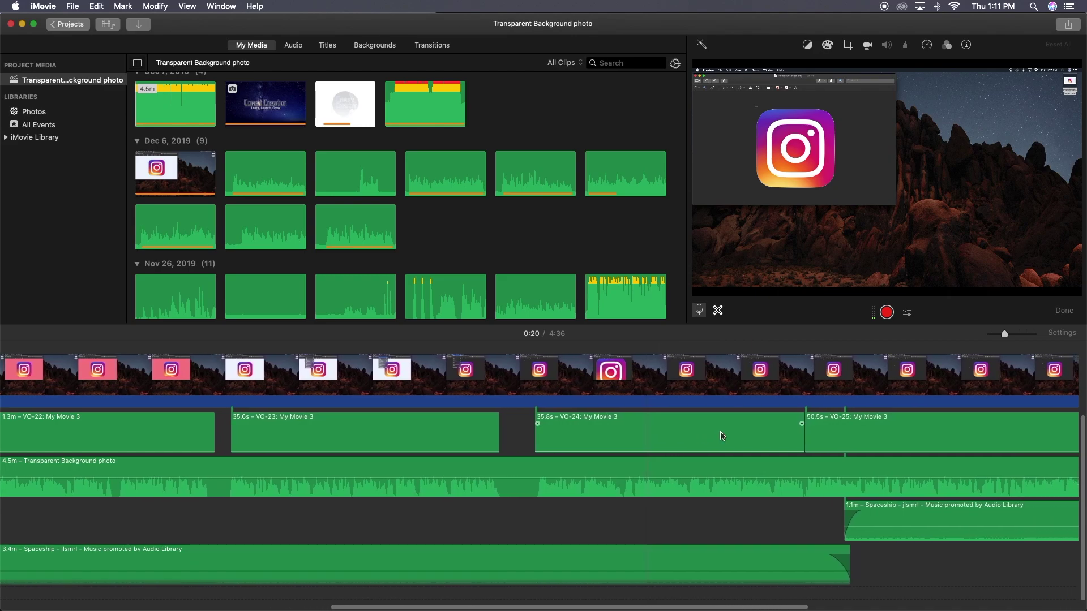
{"action": "scroll", "coordinate": [720, 436], "scroll_direction": "left", "scroll_amount": 1}
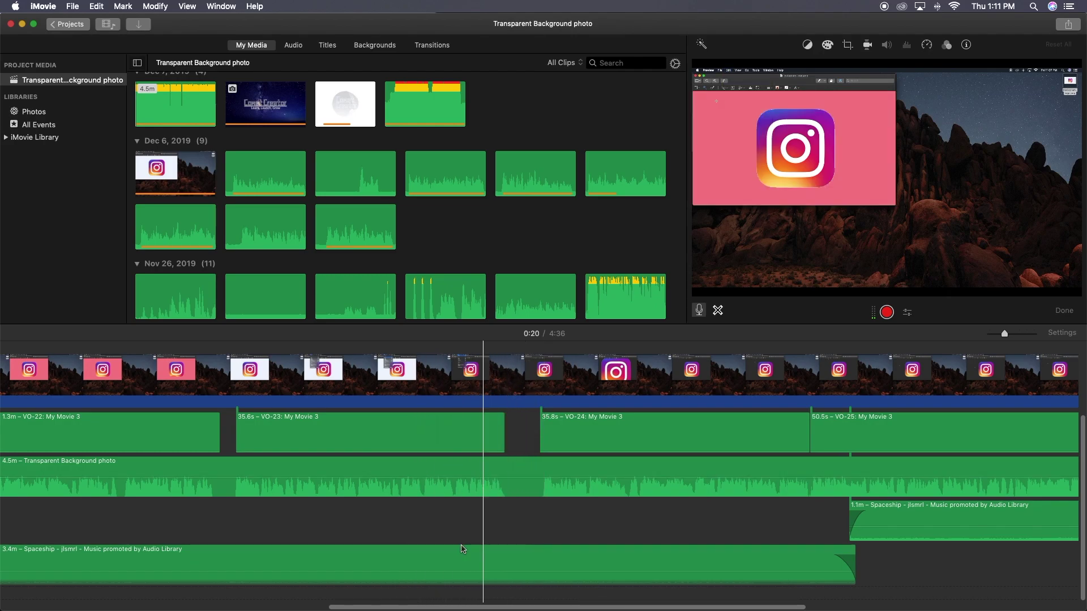
{"action": "scroll", "coordinate": [383, 552], "scroll_direction": "left", "scroll_amount": 5}
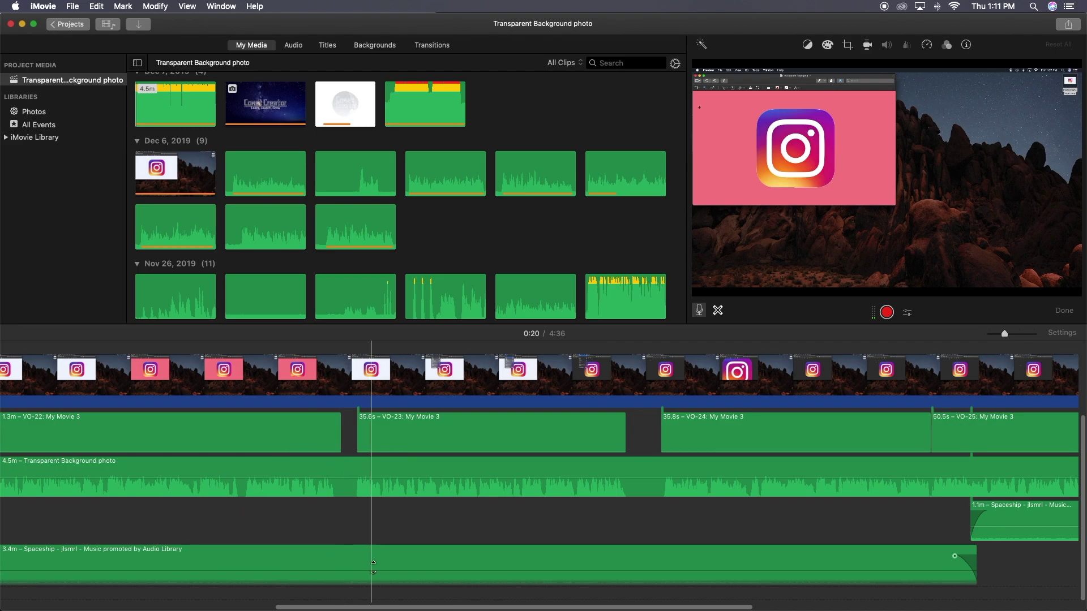
Put the iMovie playhead at 2:05 in the Spaceship music clip
{"action": "left_click", "coordinate": [370, 560]}
{"action": "scroll", "coordinate": [336, 554], "scroll_direction": "left", "scroll_amount": 3}
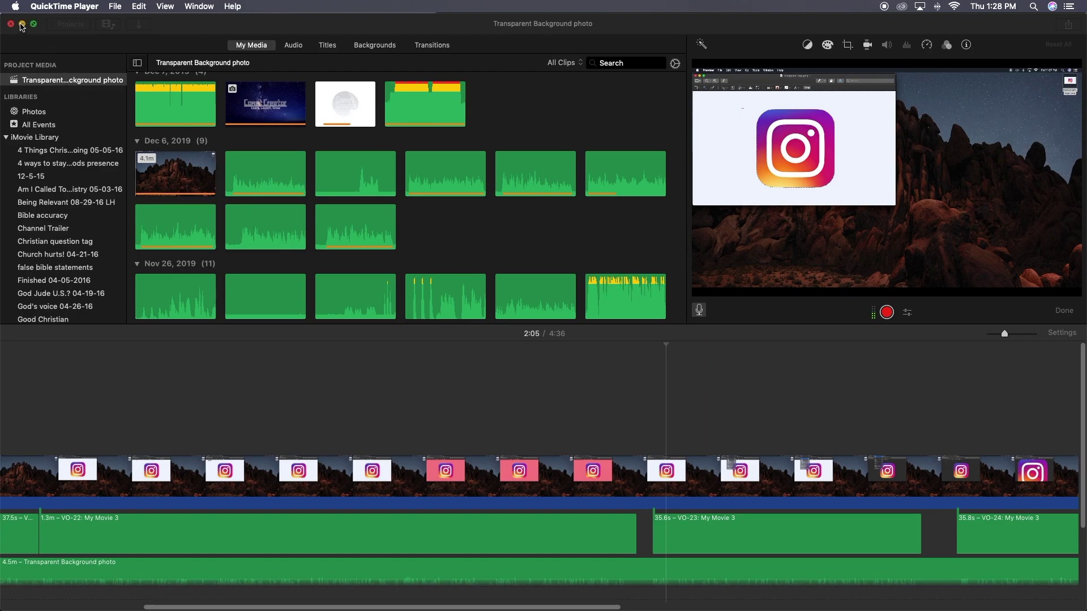
Minimize iMovie to reveal the Chrome browser
{"action": "left_click", "coordinate": [23, 25]}
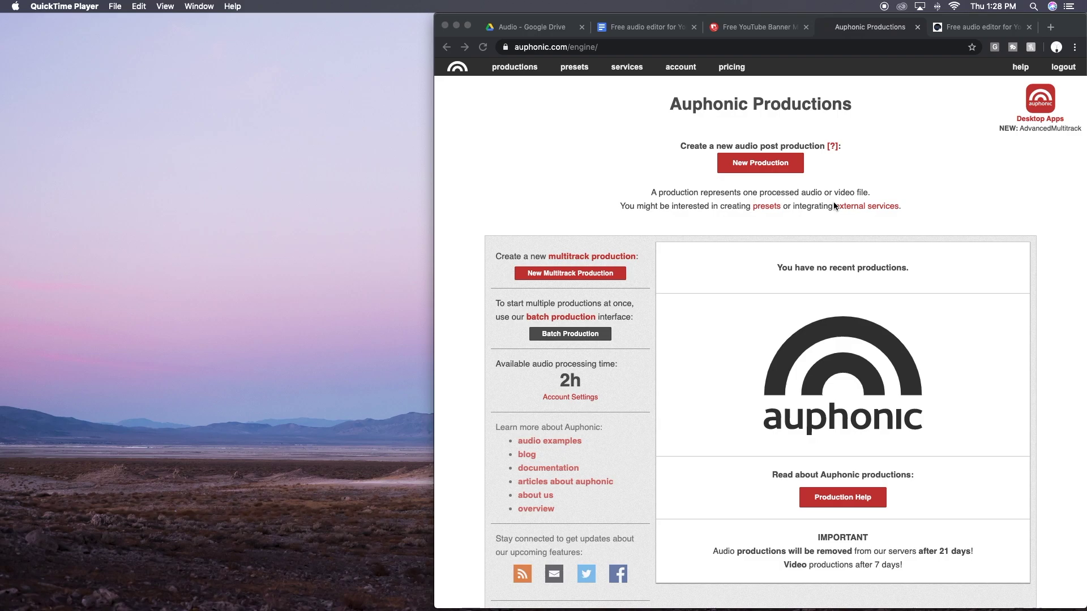
Bring Chrome with Auphonic to the front and start a New Production
{"action": "left_click", "coordinate": [769, 175]}
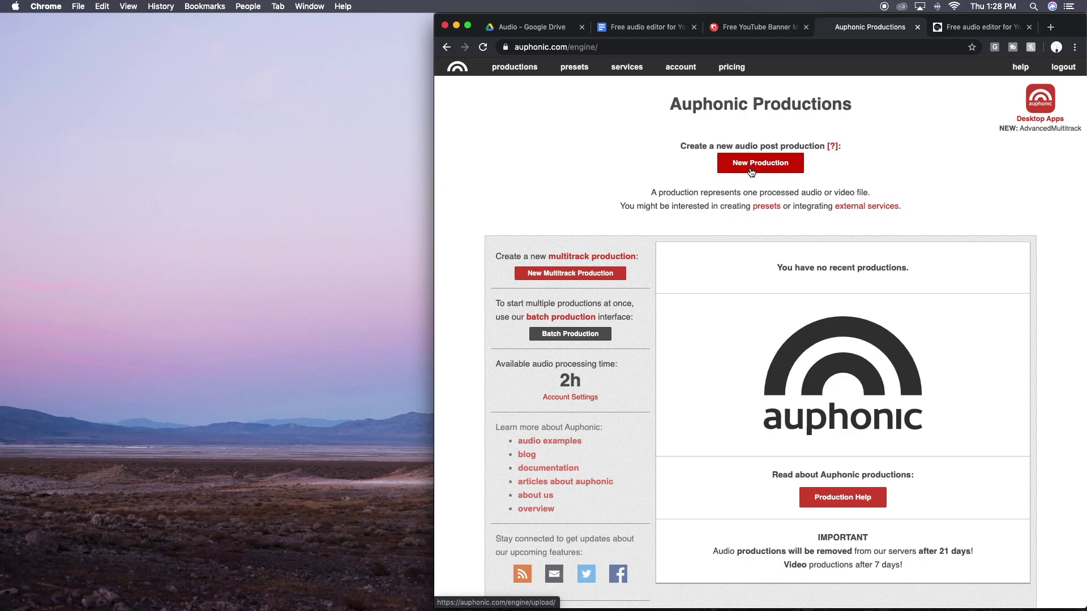
{"action": "left_click", "coordinate": [751, 172]}
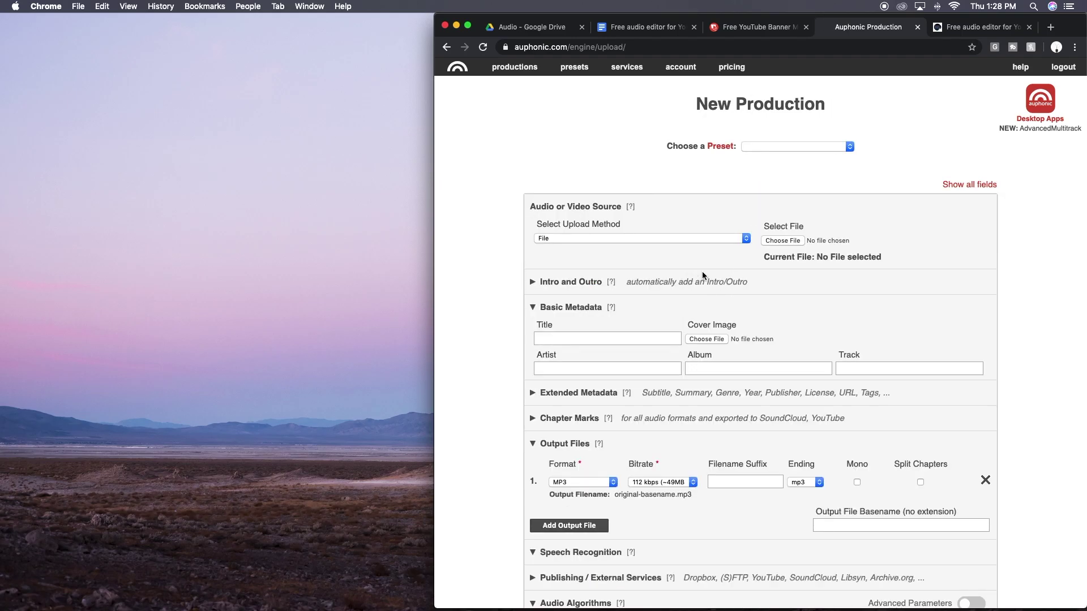
{"action": "scroll", "coordinate": [702, 269], "scroll_direction": "down", "scroll_amount": 2}
{"action": "scroll", "coordinate": [702, 269], "scroll_direction": "down", "scroll_amount": 2}
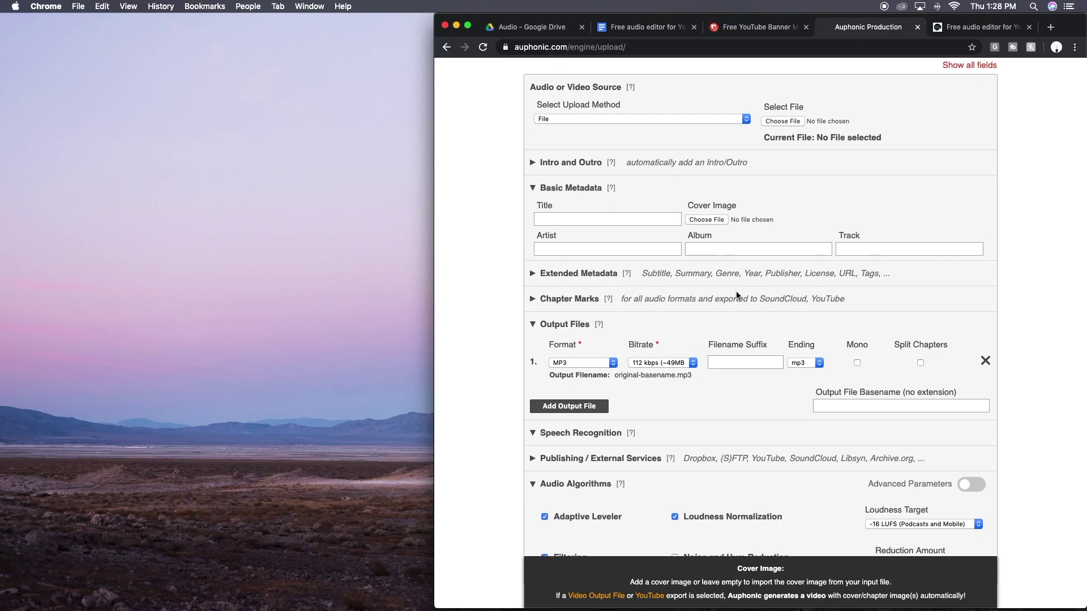
{"action": "scroll", "coordinate": [773, 328], "scroll_direction": "up", "scroll_amount": 2}
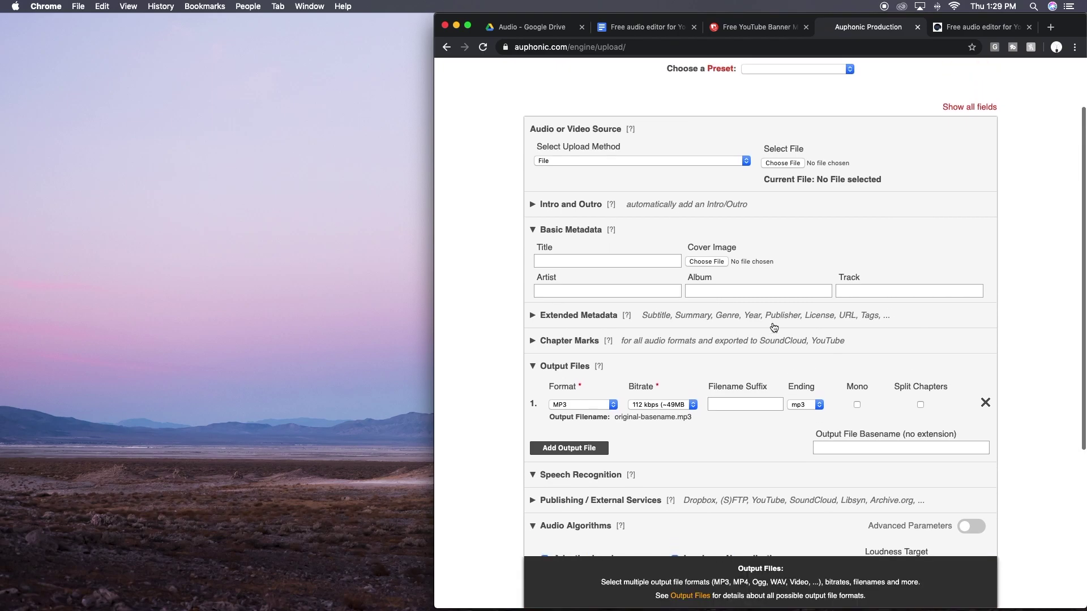
{"action": "scroll", "coordinate": [773, 327], "scroll_direction": "up", "scroll_amount": 2}
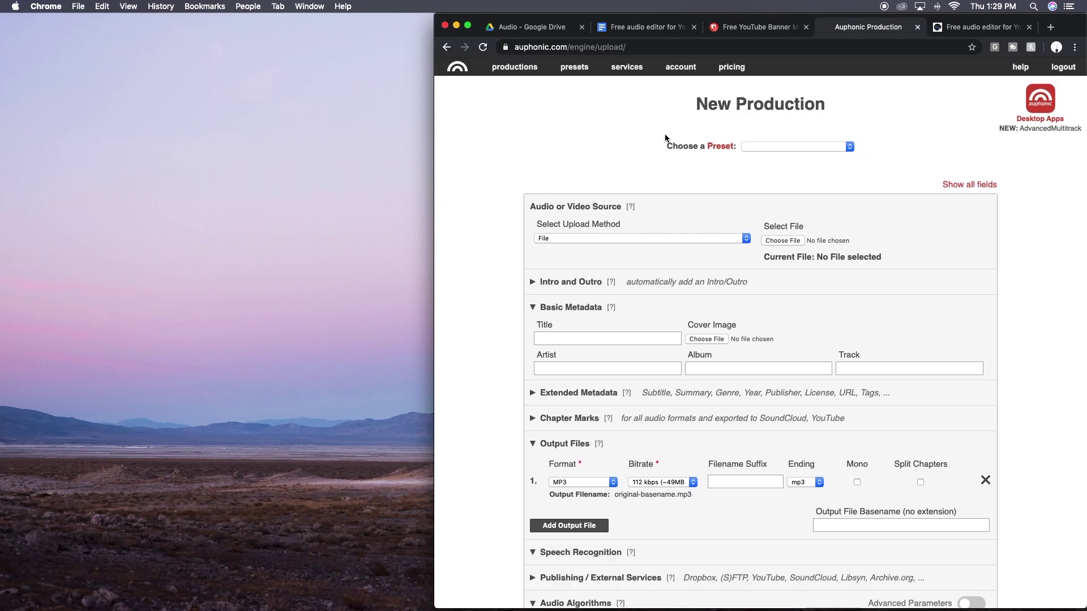
{"action": "scroll", "coordinate": [664, 139], "scroll_direction": "down", "scroll_amount": 1}
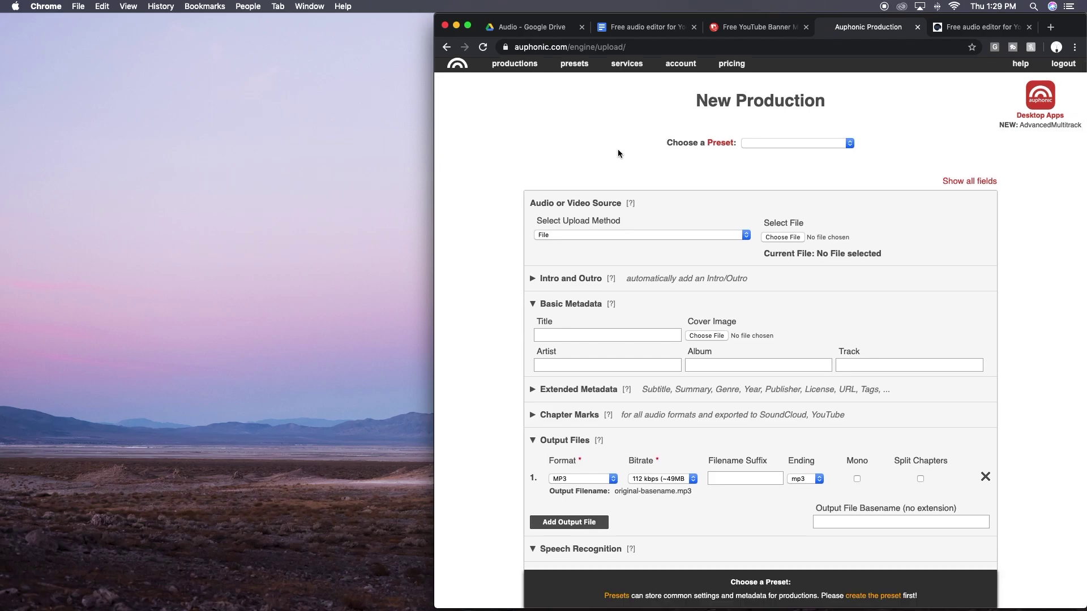
{"action": "scroll", "coordinate": [616, 152], "scroll_direction": "down", "scroll_amount": 2}
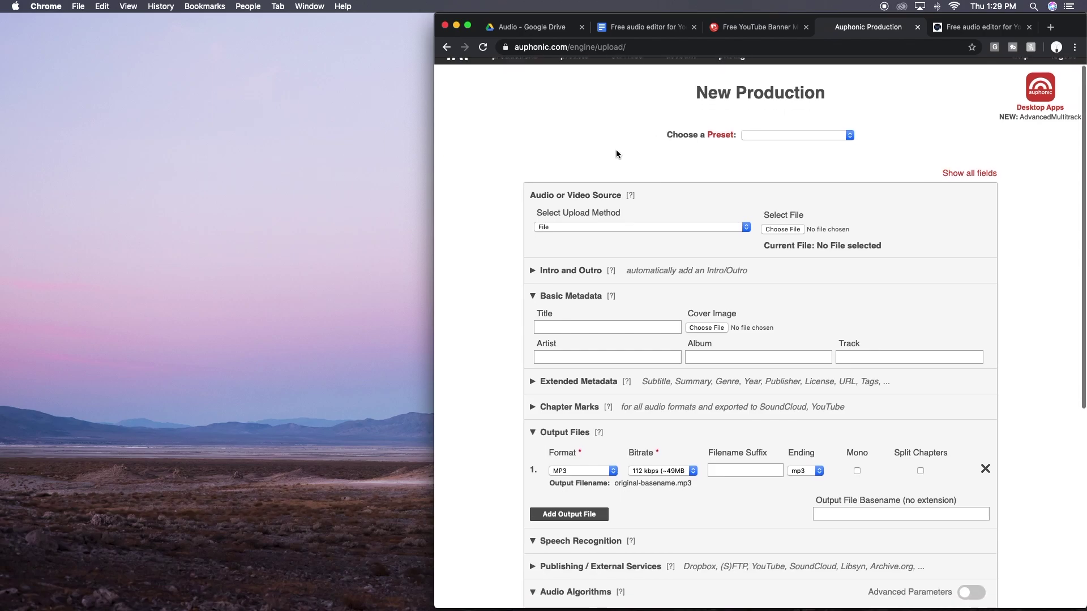